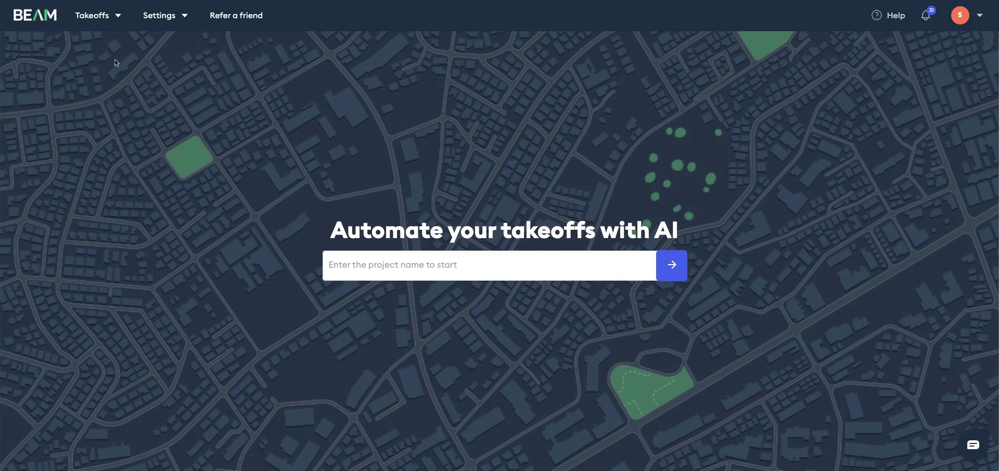
# Open My Takeoffs and scroll through its 346 completed takeoffs to the pagination bar.
pyautogui.click(97, 17)
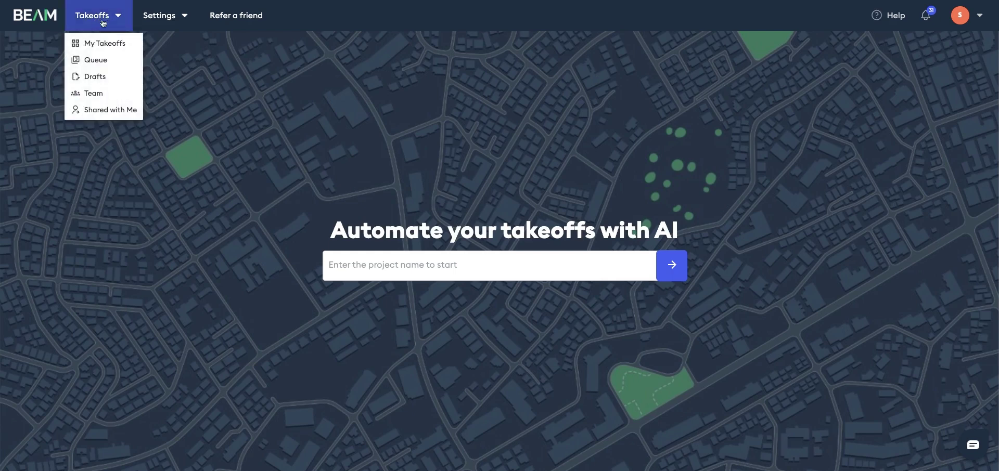
pyautogui.click(101, 23)
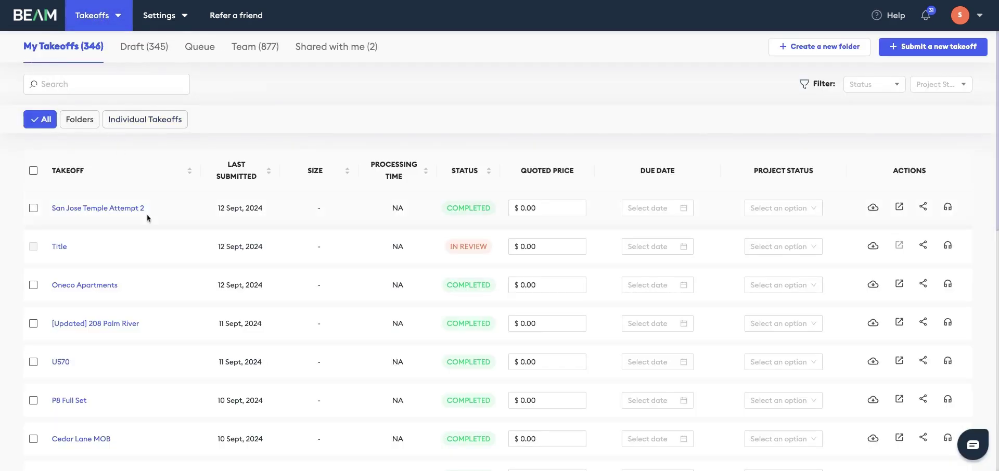
pyautogui.scroll(-3, 165, 320)
pyautogui.scroll(-2, 164, 319)
pyautogui.scroll(-1, 164, 319)
pyautogui.scroll(-2, 165, 317)
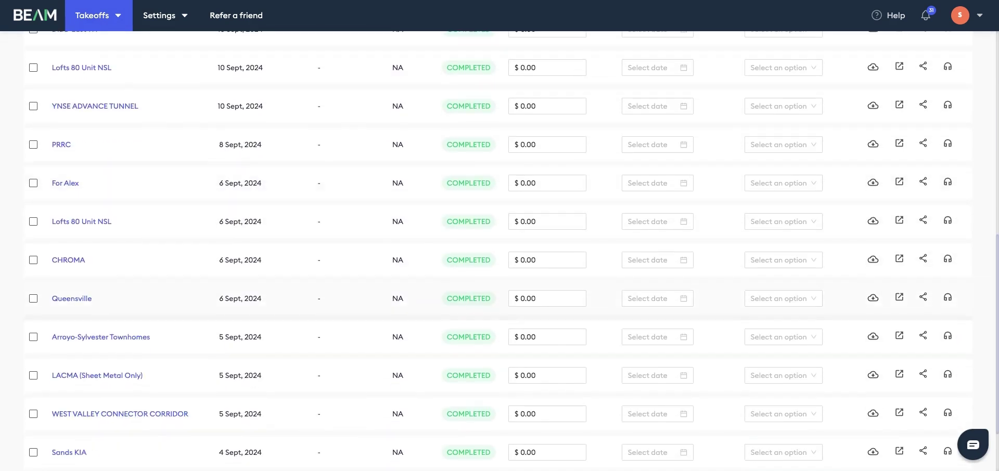
pyautogui.scroll(-2, 164, 317)
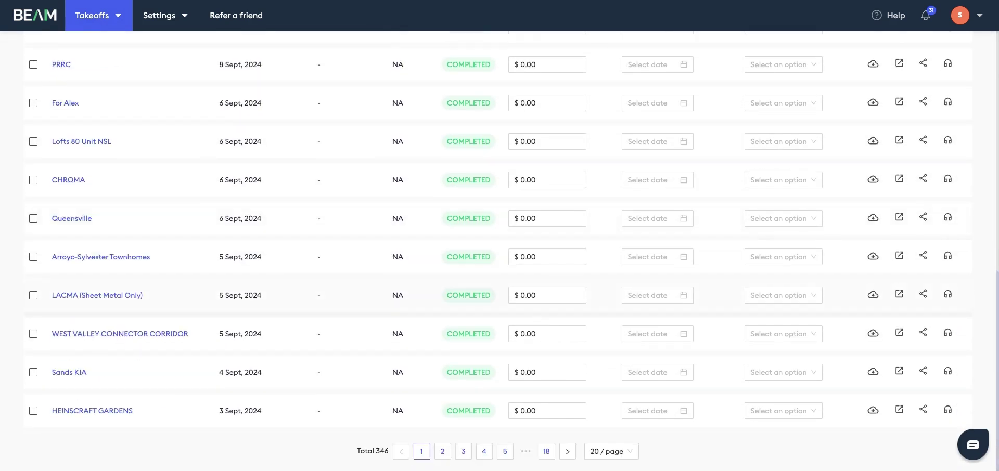
pyautogui.scroll(3, 177, 268)
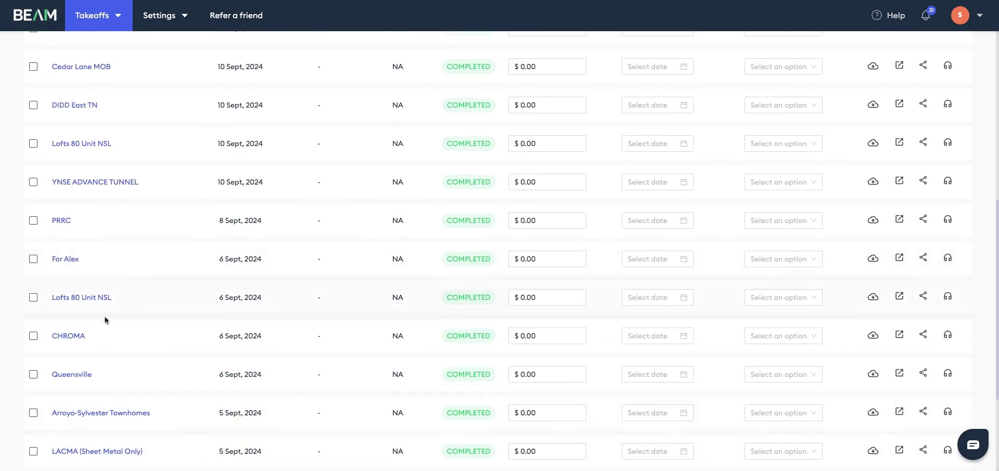
# Open the CHROMA takeoff to view its measured surfaces, edges and plan sheets.
pyautogui.click(68, 341)
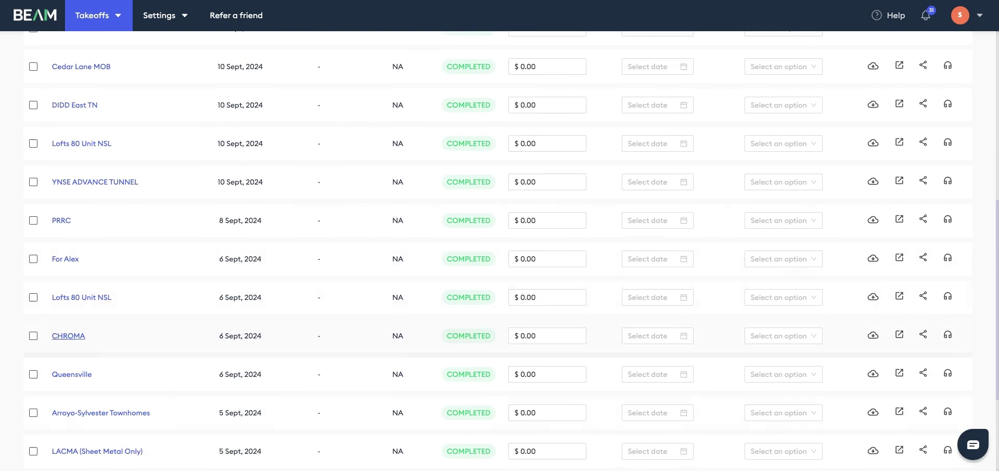
pyautogui.click(69, 337)
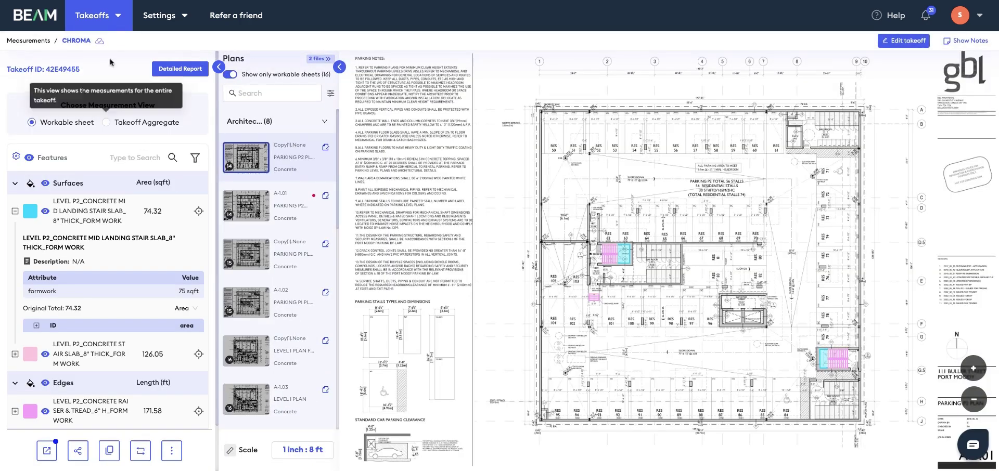
# Return from CHROMA to the My Takeoffs list of 346 takeoffs and scroll to the top.
pyautogui.click(100, 19)
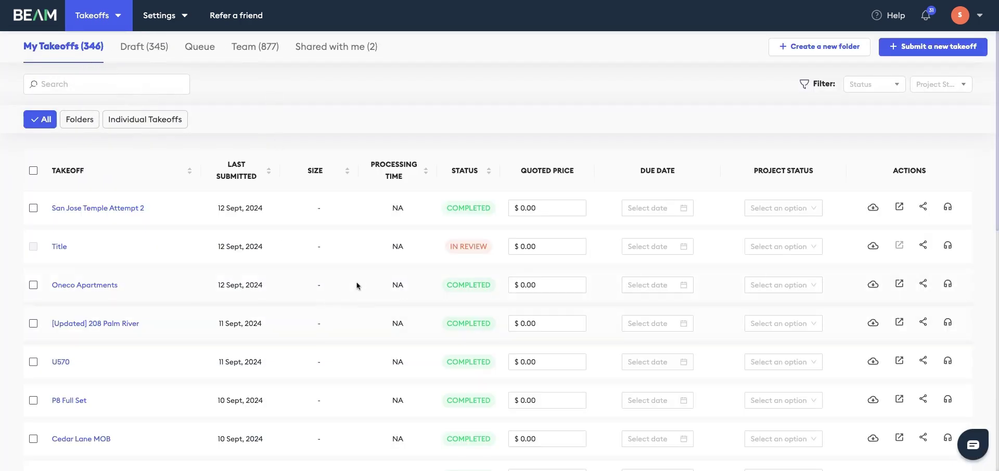
pyautogui.scroll(-1, 261, 239)
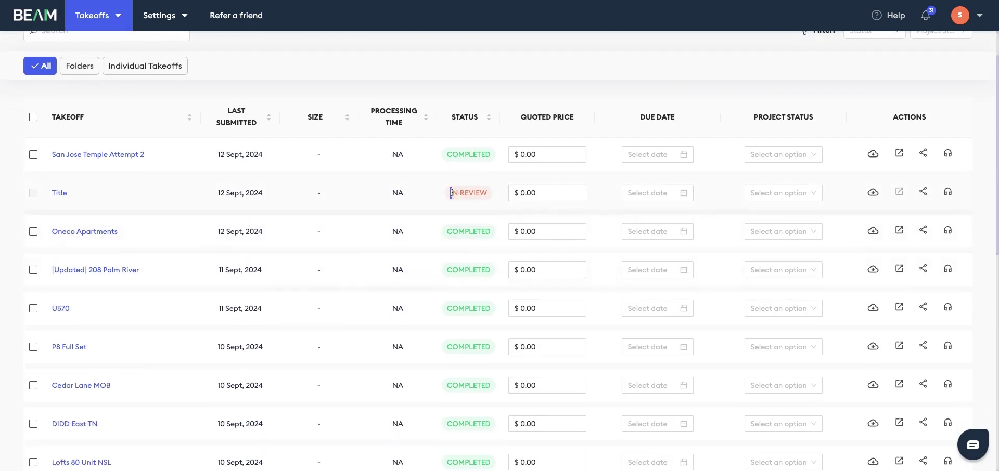
pyautogui.moveTo(454, 193); pyautogui.dragTo(487, 194)
pyautogui.doubleClick(395, 193)
pyautogui.click(392, 194)
pyautogui.scroll(2, 407, 230)
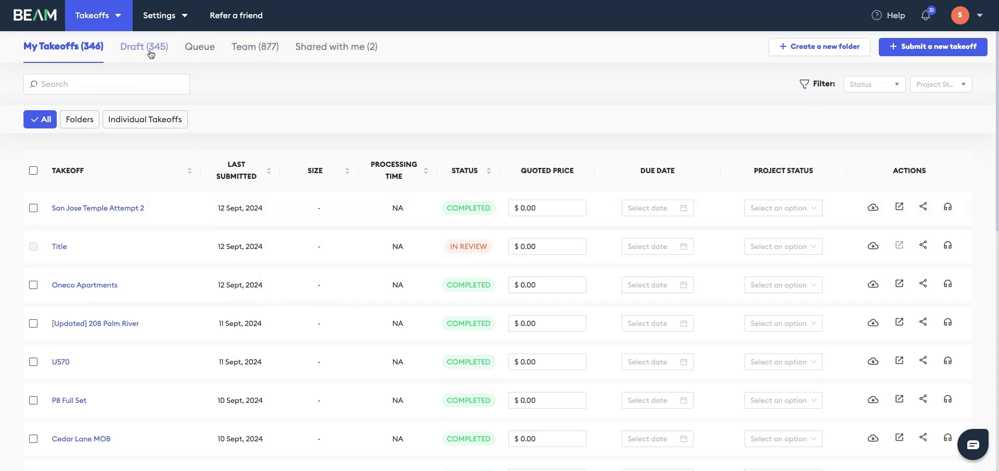
# Show the Draft list of 422 takeoffs and scroll through it.
pyautogui.click(150, 53)
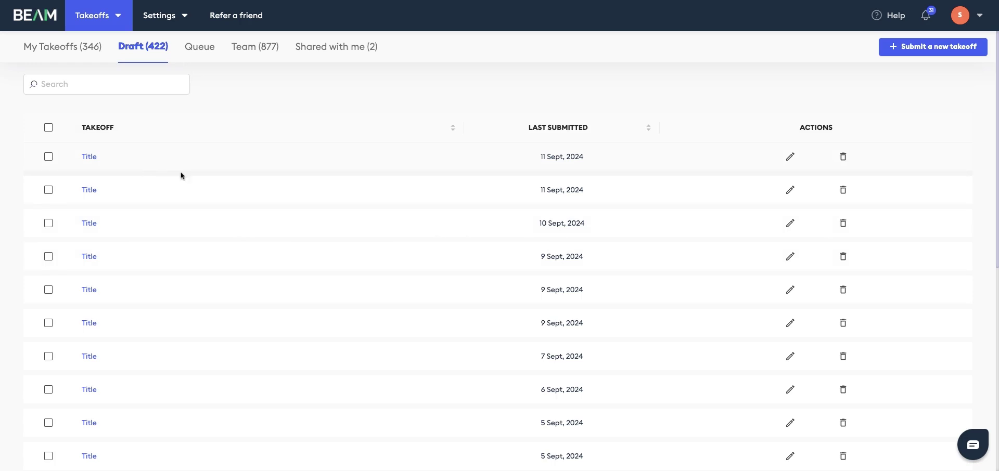
pyautogui.scroll(-5, 127, 360)
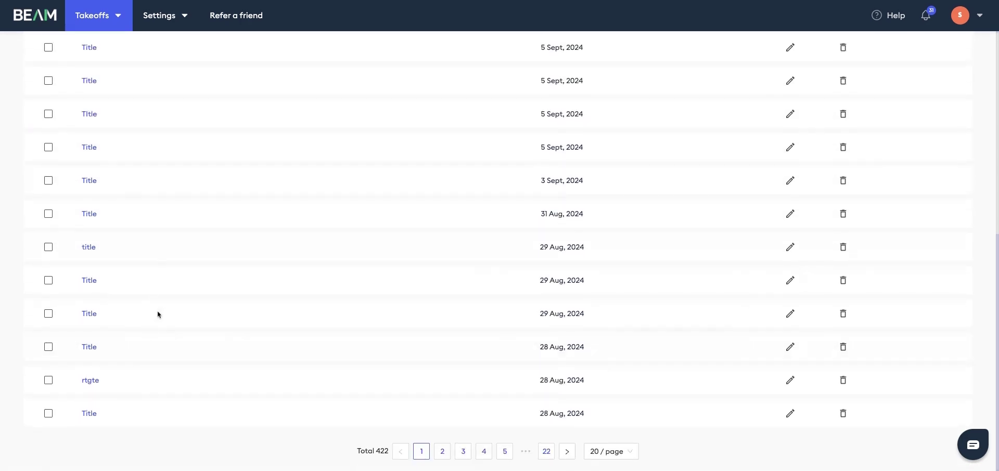
pyautogui.scroll(5, 167, 343)
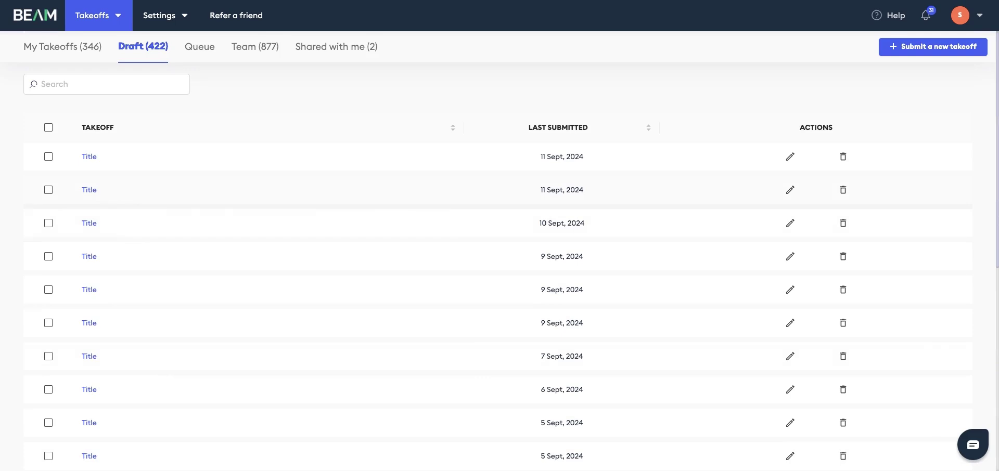
# Switch to the Queue section, which holds no takeoff requests.
pyautogui.click(205, 52)
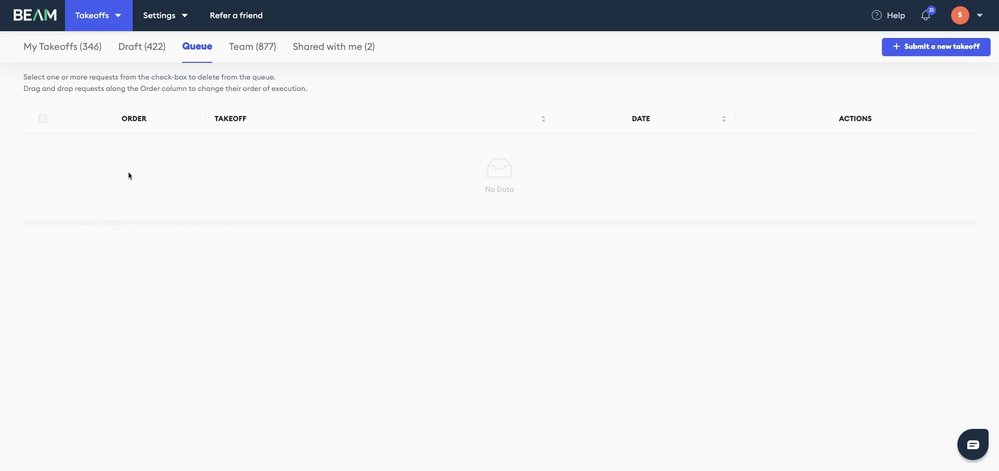
# Show the Team list of 880 takeoffs and scroll through owners and statuses.
pyautogui.click(256, 46)
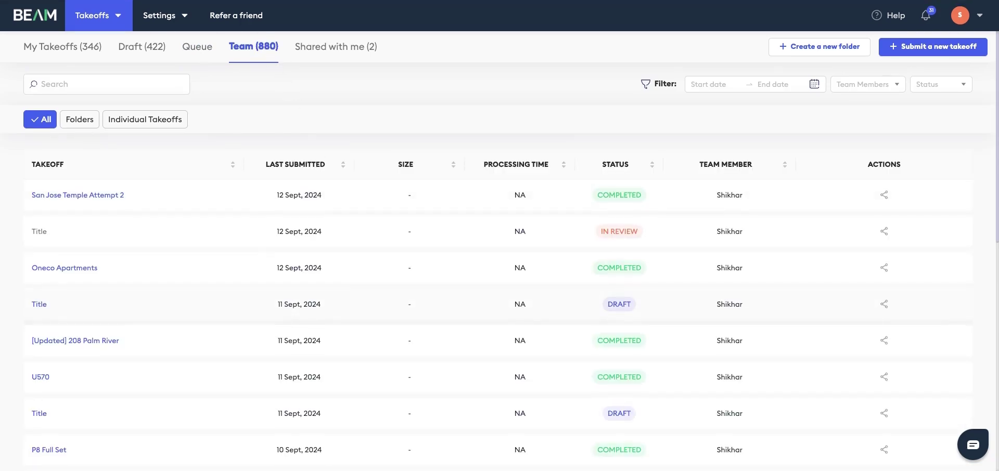
pyautogui.scroll(-1, 363, 308)
pyautogui.scroll(-1, 363, 307)
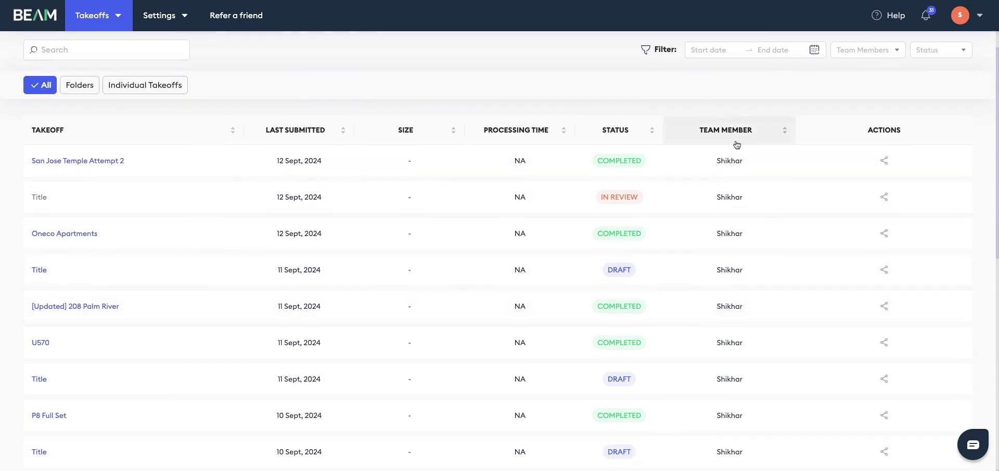
pyautogui.scroll(-5, 748, 258)
pyautogui.scroll(-3, 737, 174)
pyautogui.scroll(8, 746, 322)
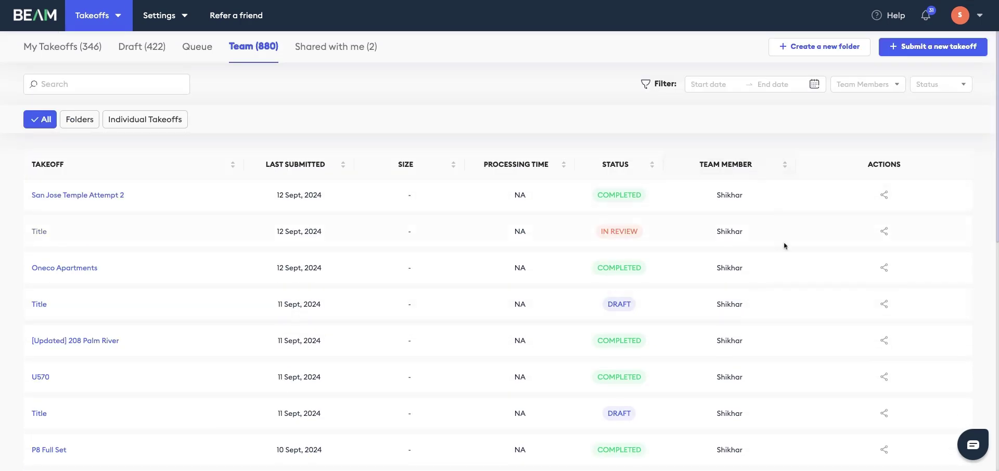
pyautogui.moveTo(883, 267)
pyautogui.scroll(-8, 832, 309)
# Jump to team page 44 and share the For Dan draft with yourself.
pyautogui.click(546, 452)
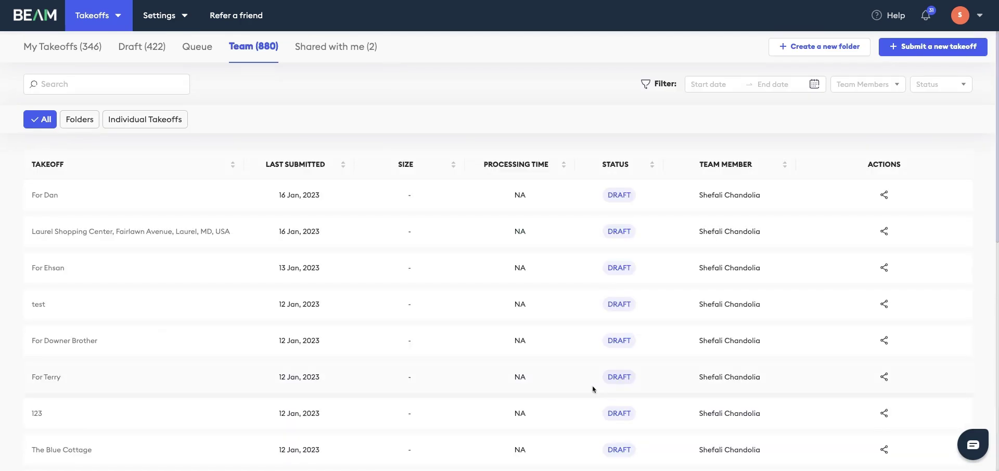
pyautogui.scroll(-1, 592, 388)
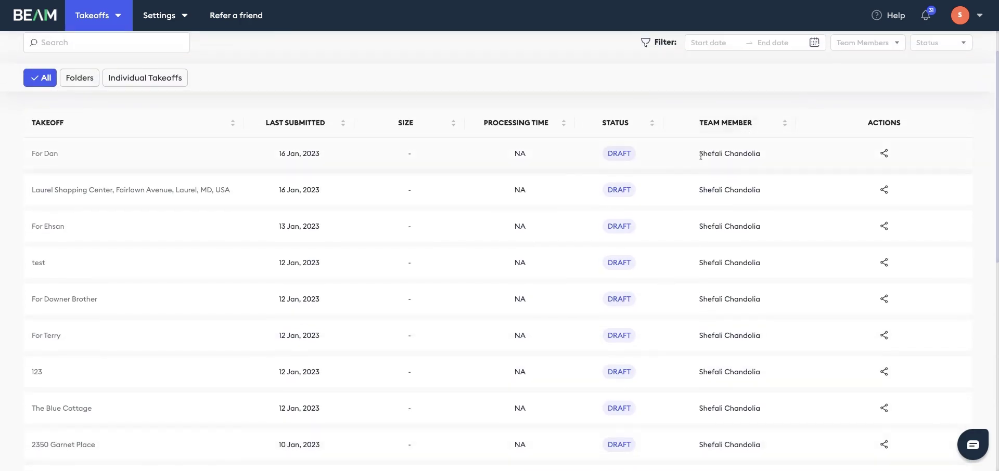
pyautogui.scroll(1, 739, 155)
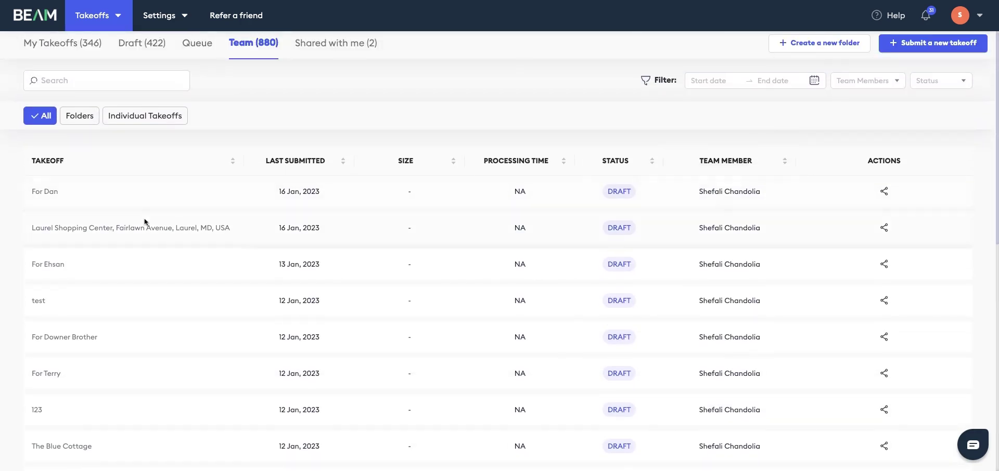
pyautogui.click(883, 191)
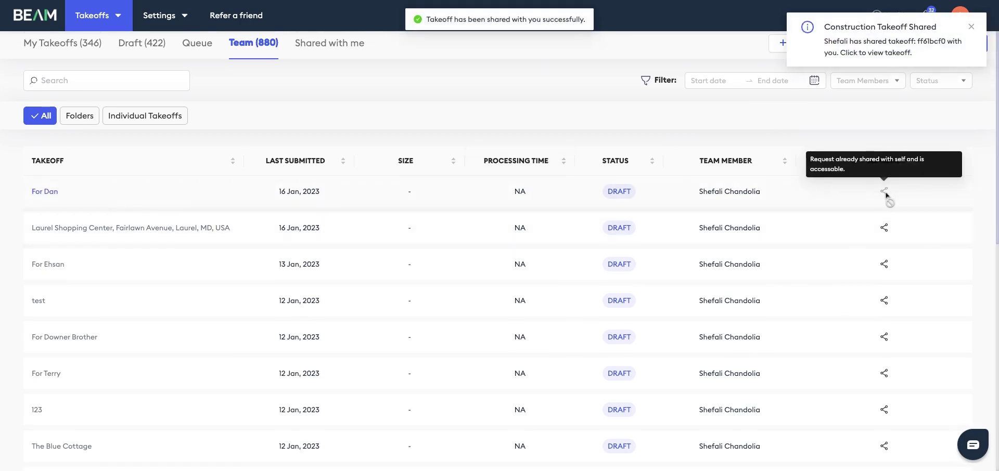
pyautogui.moveTo(824, 42); pyautogui.dragTo(937, 53)
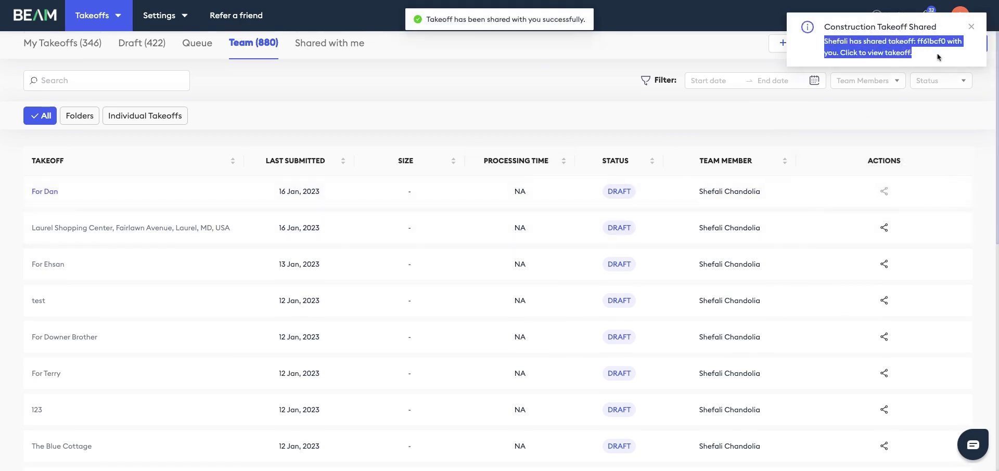
pyautogui.click(593, 86)
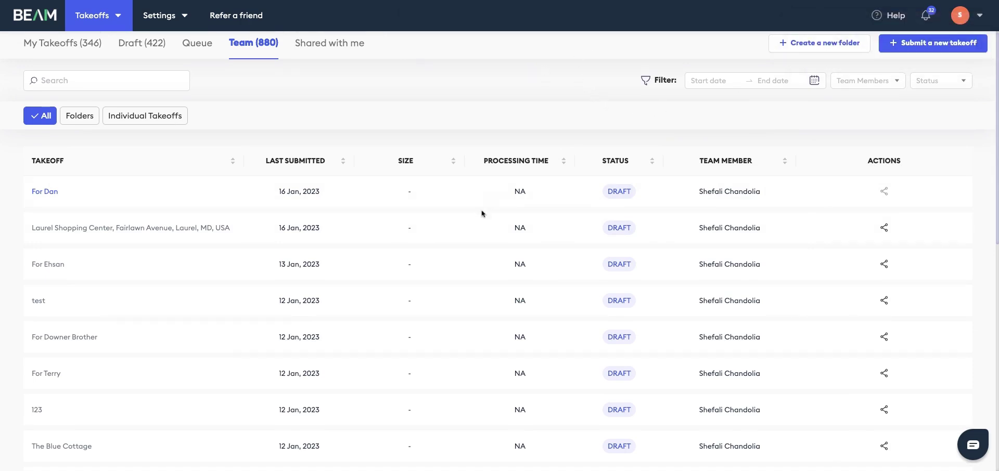
# Show the Shared with me list, now holding four takeoffs including For Dan.
pyautogui.click(325, 54)
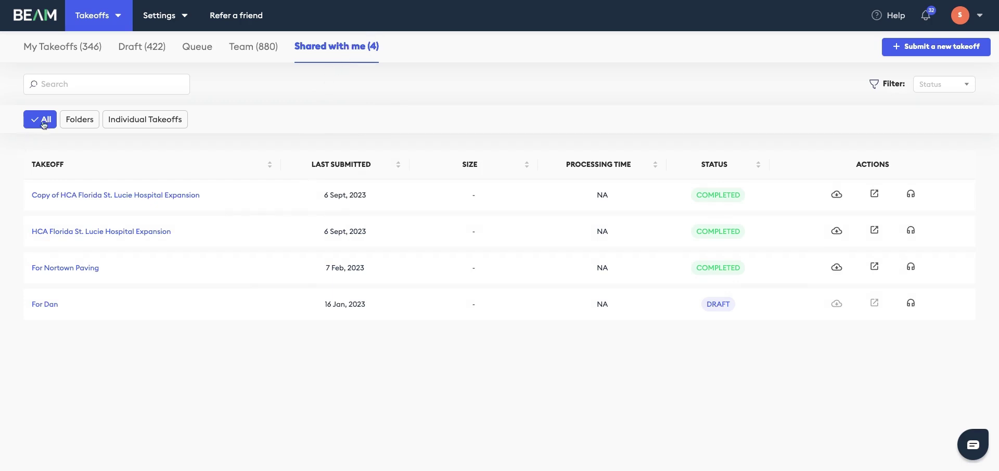
# From My Takeoffs, share the Oneco Apartments takeoff with a chosen team member.
pyautogui.click(66, 50)
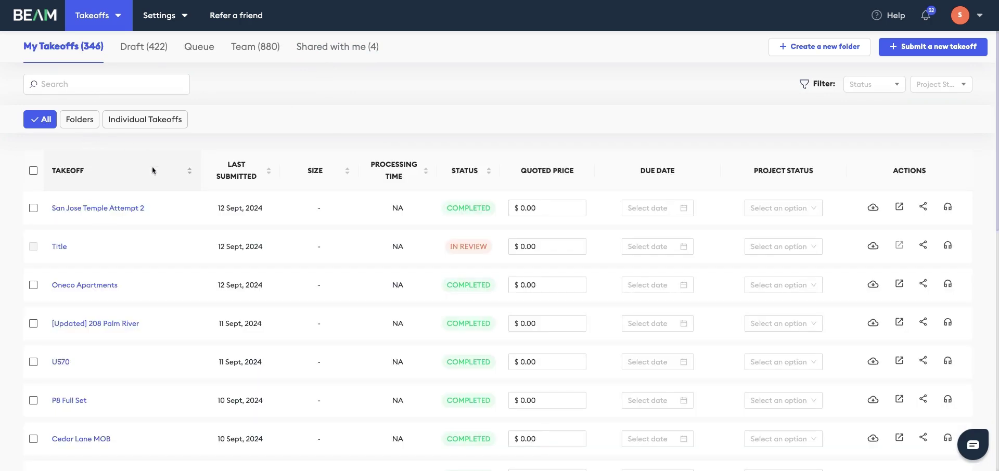
pyautogui.scroll(-1, 208, 271)
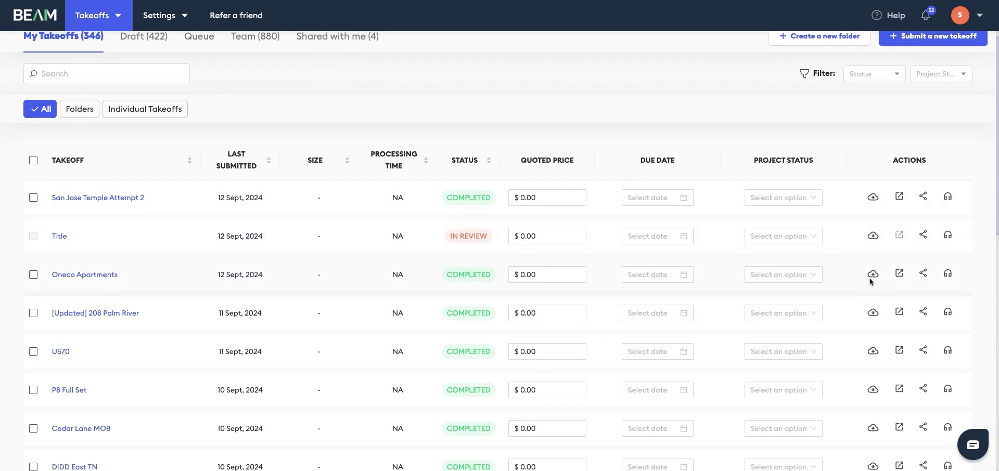
pyautogui.click(924, 275)
pyautogui.click(468, 216)
pyautogui.click(442, 253)
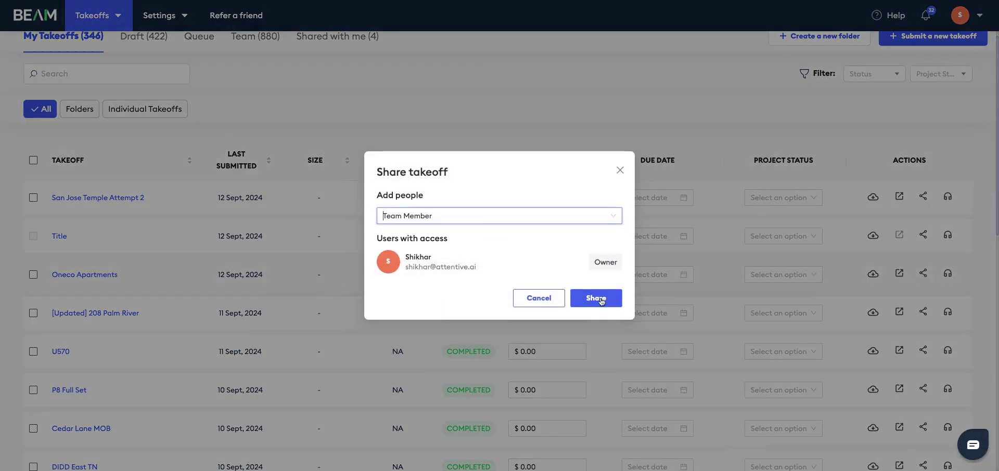
pyautogui.click(602, 303)
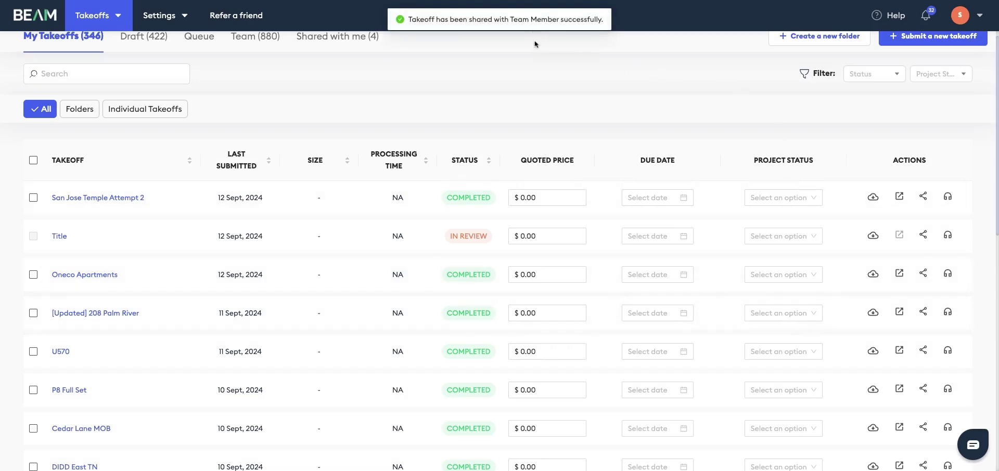
# Open Oneco Apartments and share it from its own page with another colleague.
pyautogui.click(98, 277)
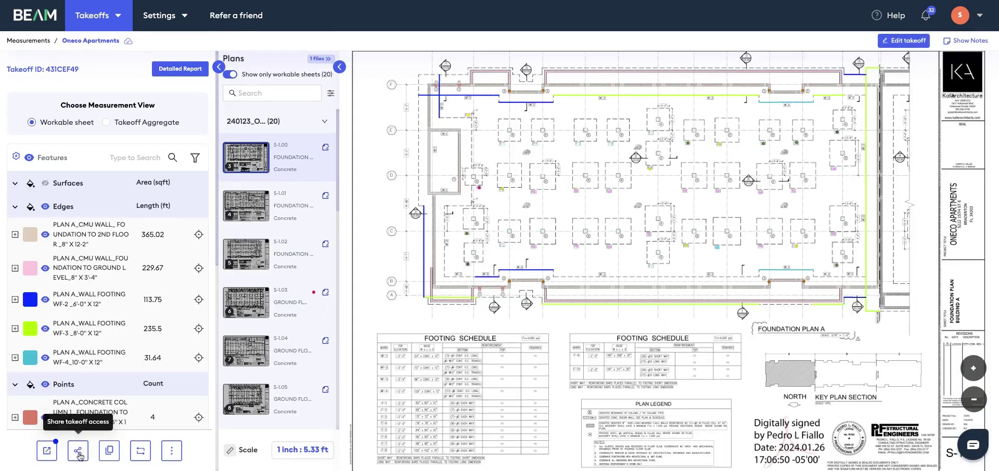
pyautogui.click(79, 456)
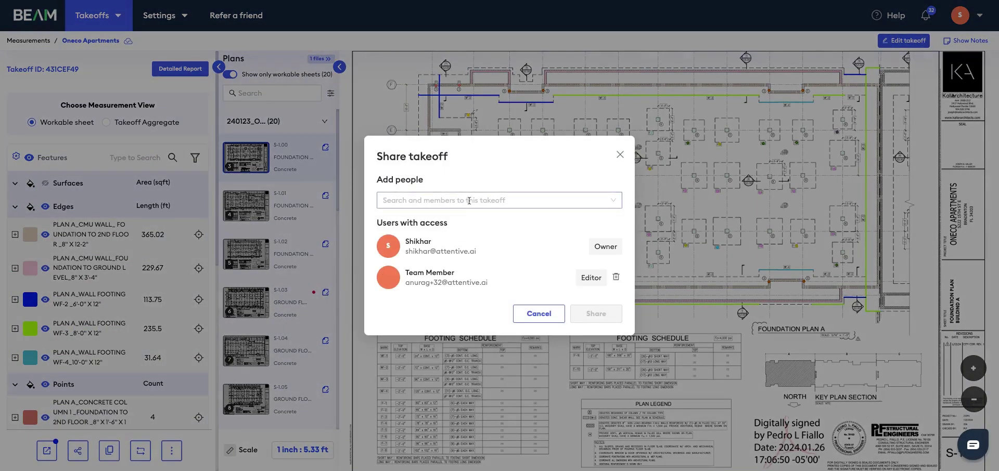
pyautogui.click(468, 201)
pyautogui.click(458, 221)
pyautogui.click(596, 313)
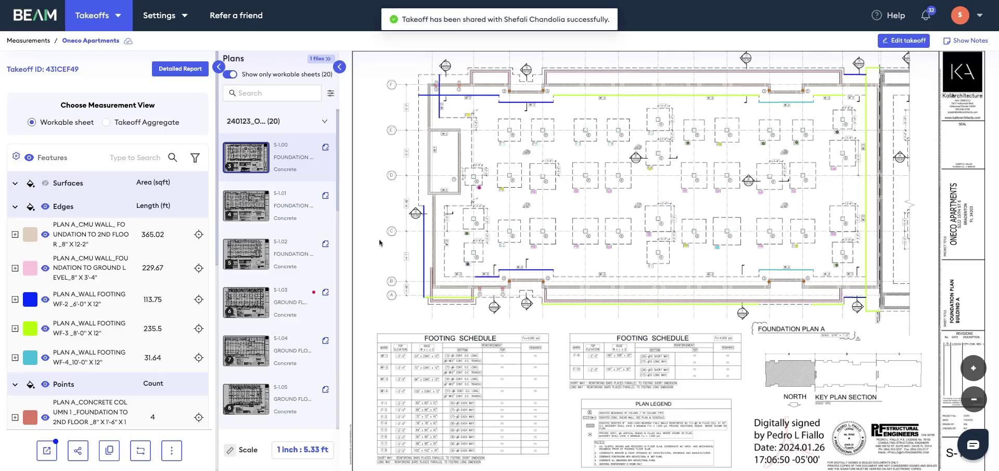
# Switch the Oneco Apartments takeoff into edit mode to unlock its drawing tools.
pyautogui.click(895, 45)
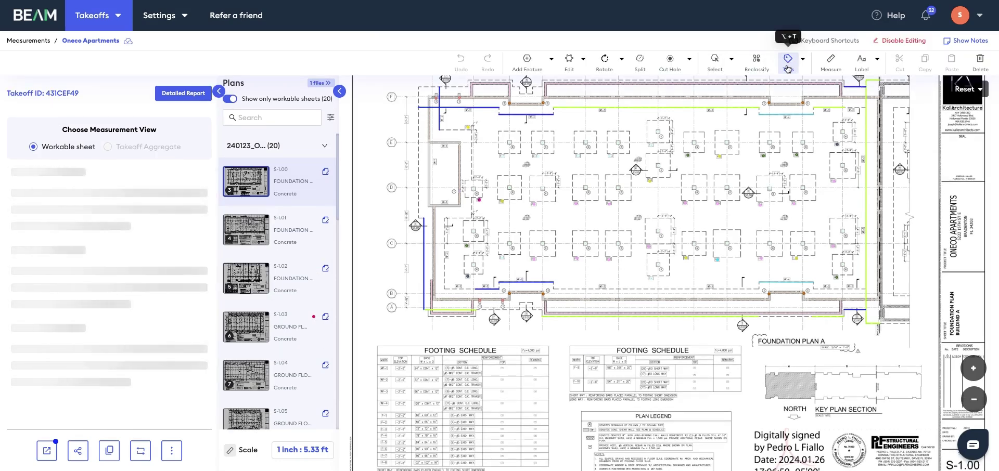